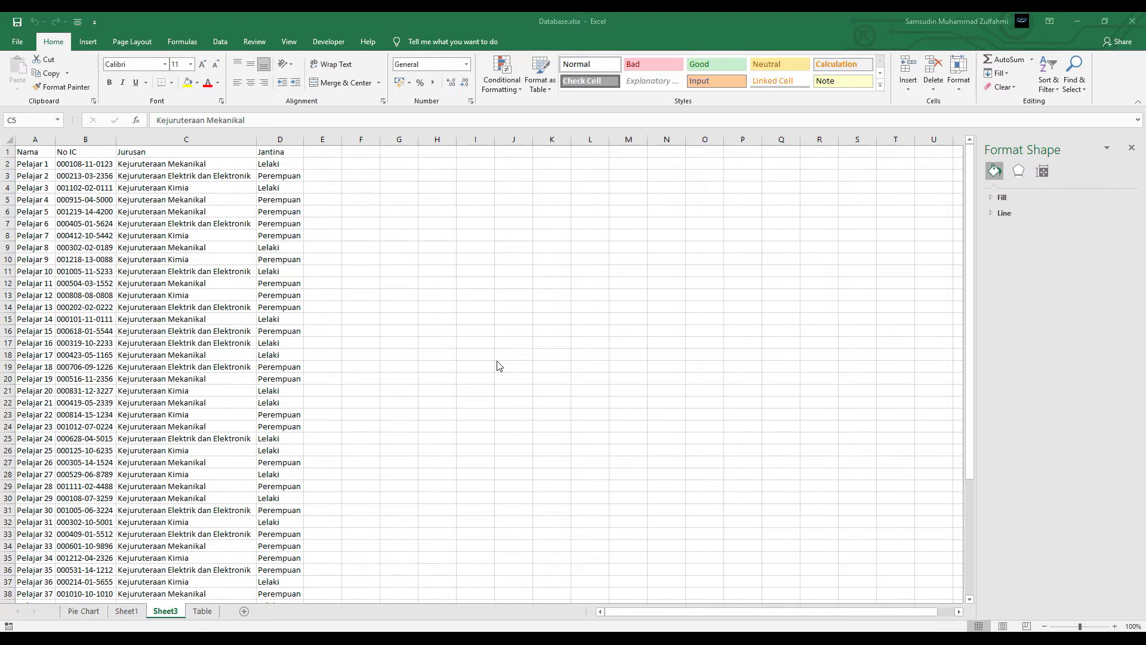
Return to the student list on Sheet3 and select a cell inside the data.
{"action": "left_click", "coordinate": [78, 616]}
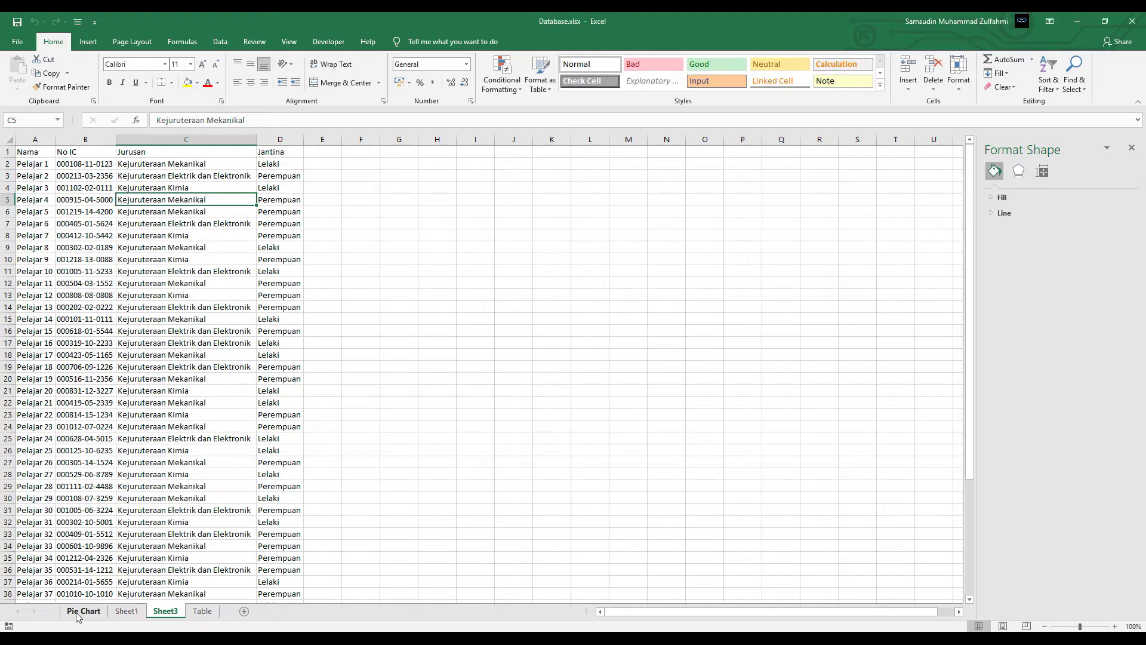
{"action": "left_click", "coordinate": [126, 610]}
{"action": "scroll", "coordinate": [136, 574], "scroll_direction": "down", "scroll_amount": 3}
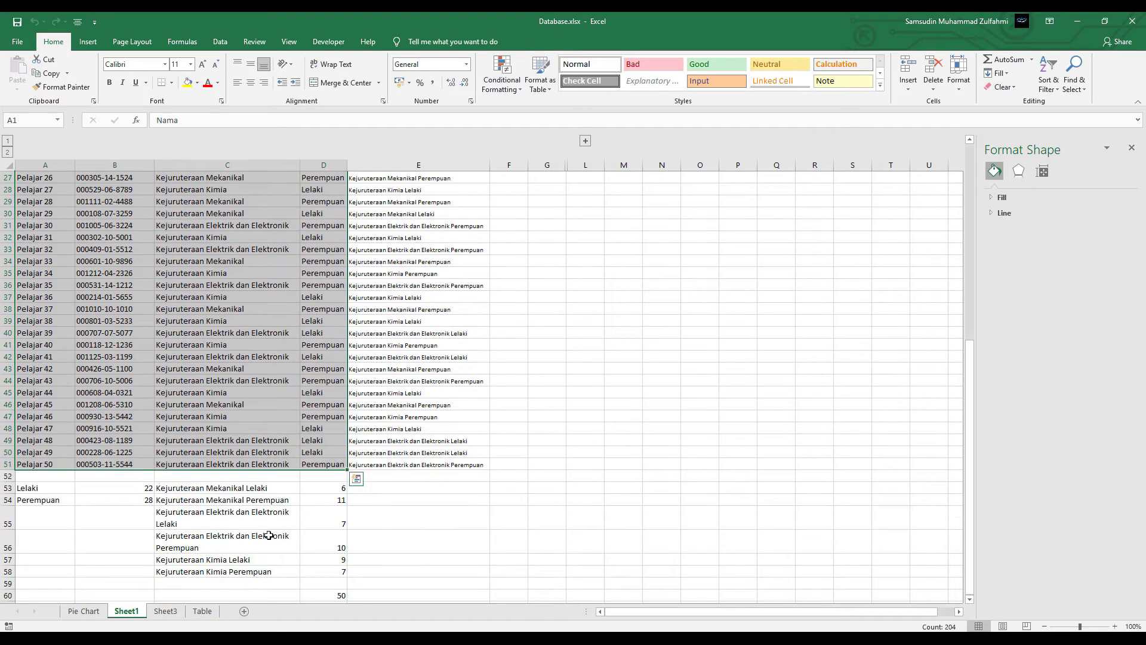
{"action": "left_click", "coordinate": [165, 611]}
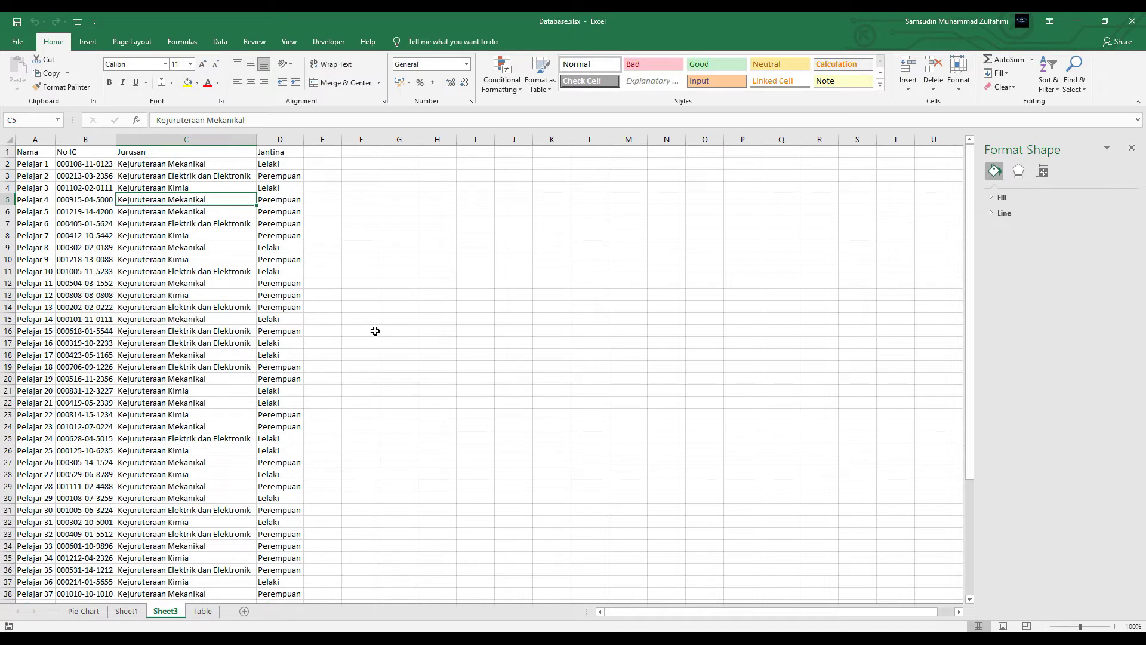
{"action": "left_click", "coordinate": [120, 256]}
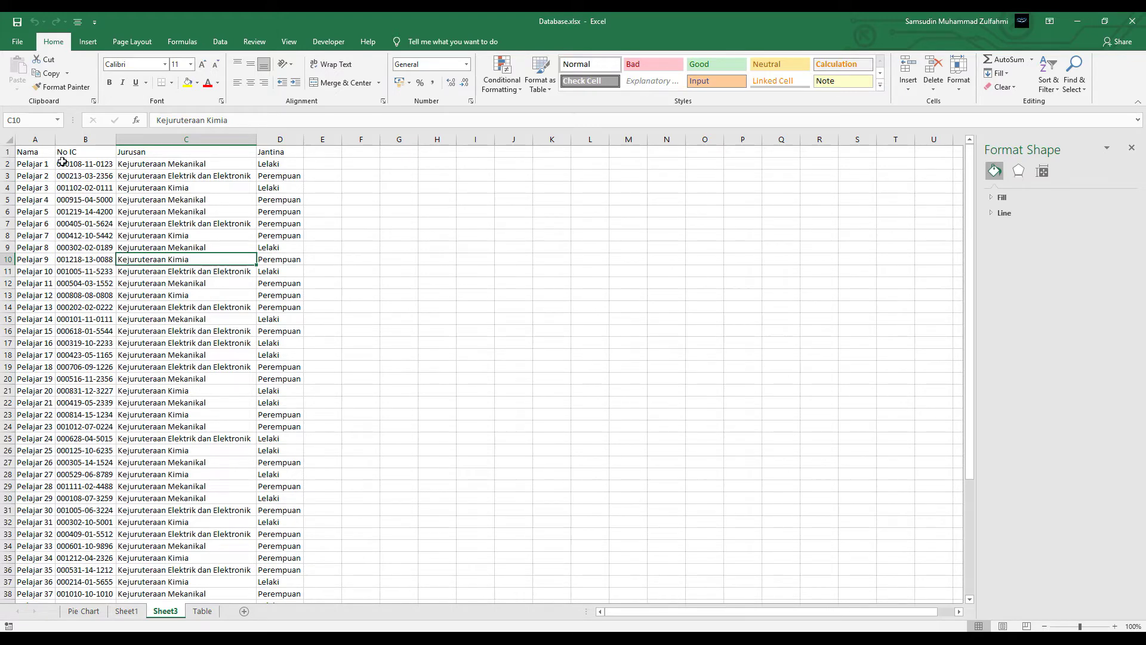
Insert a PivotTable from range A1:D51 on the existing worksheet at cell H2.
{"action": "left_click", "coordinate": [86, 43]}
{"action": "left_click", "coordinate": [22, 71]}
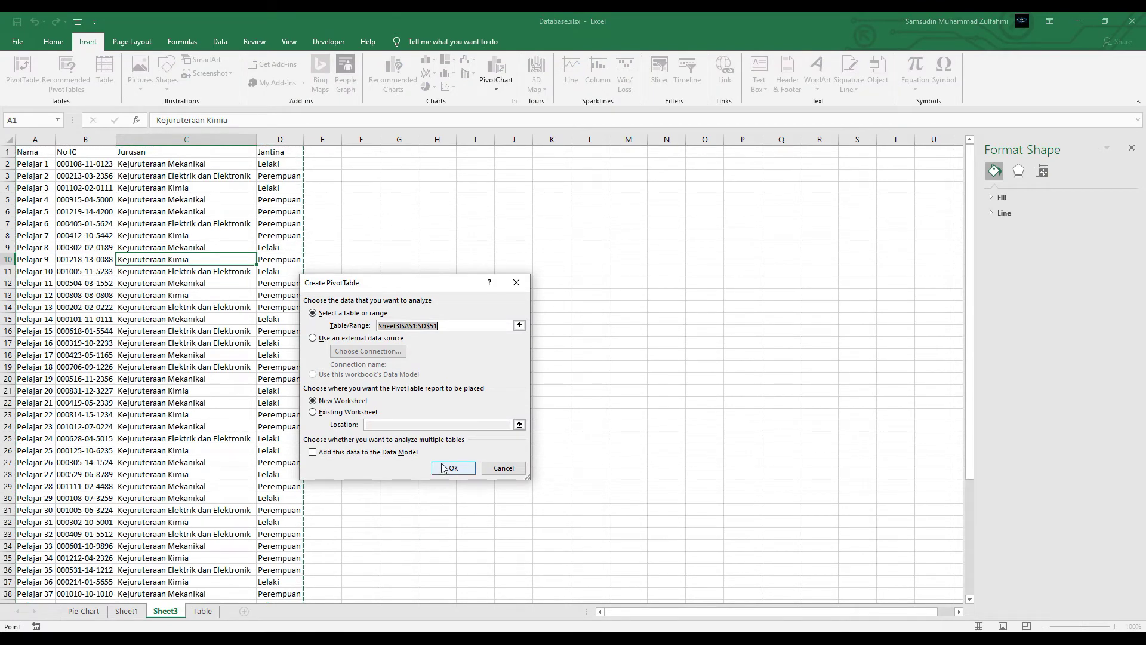
{"action": "left_click", "coordinate": [336, 413]}
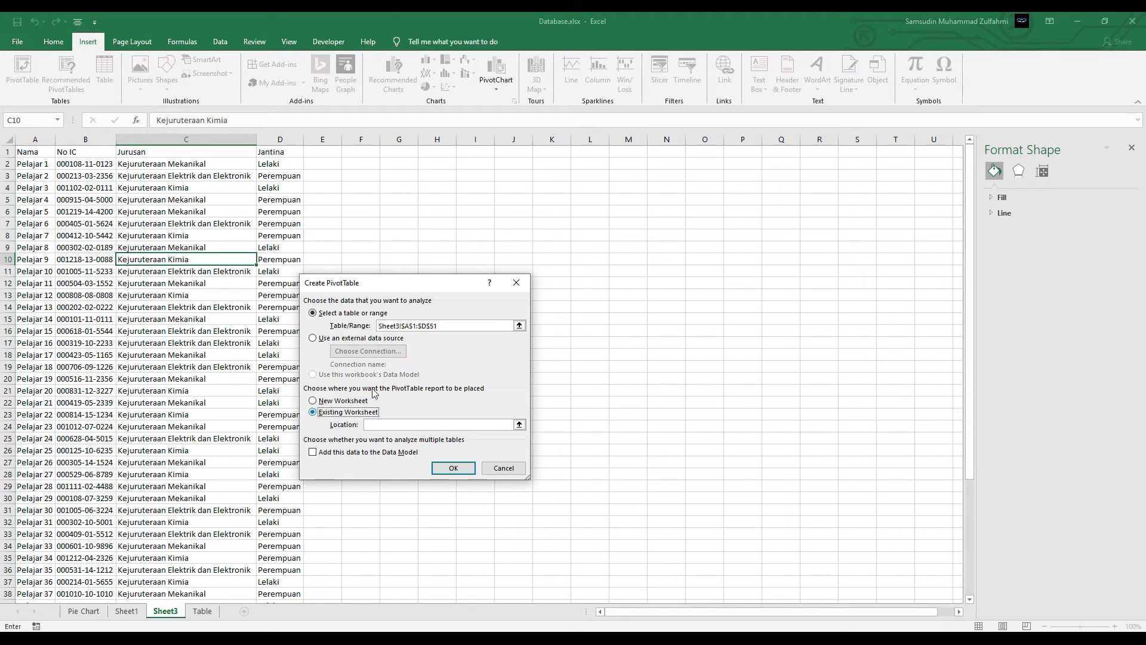
{"action": "left_click", "coordinate": [443, 162]}
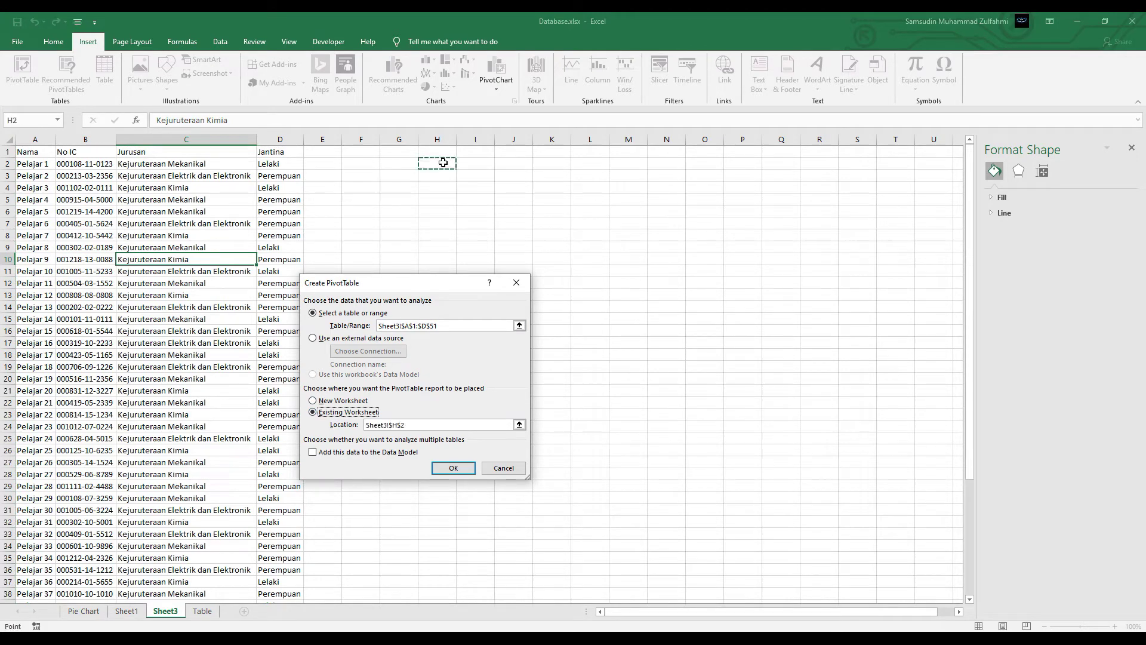
{"action": "left_click", "coordinate": [452, 469]}
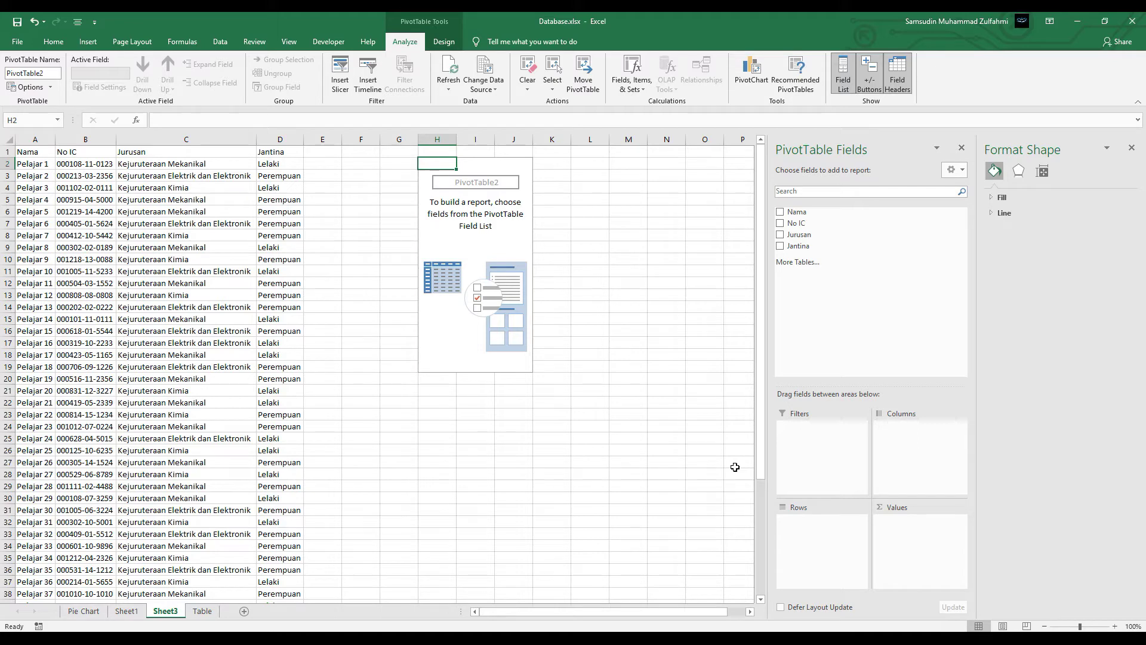
Put Jurusan then Jantina in Rows, and Count of Nama and Count of No IC in Values.
{"action": "left_click_drag", "start_coordinate": [799, 234], "coordinate": [827, 551]}
{"action": "left_click_drag", "start_coordinate": [798, 245], "coordinate": [800, 553]}
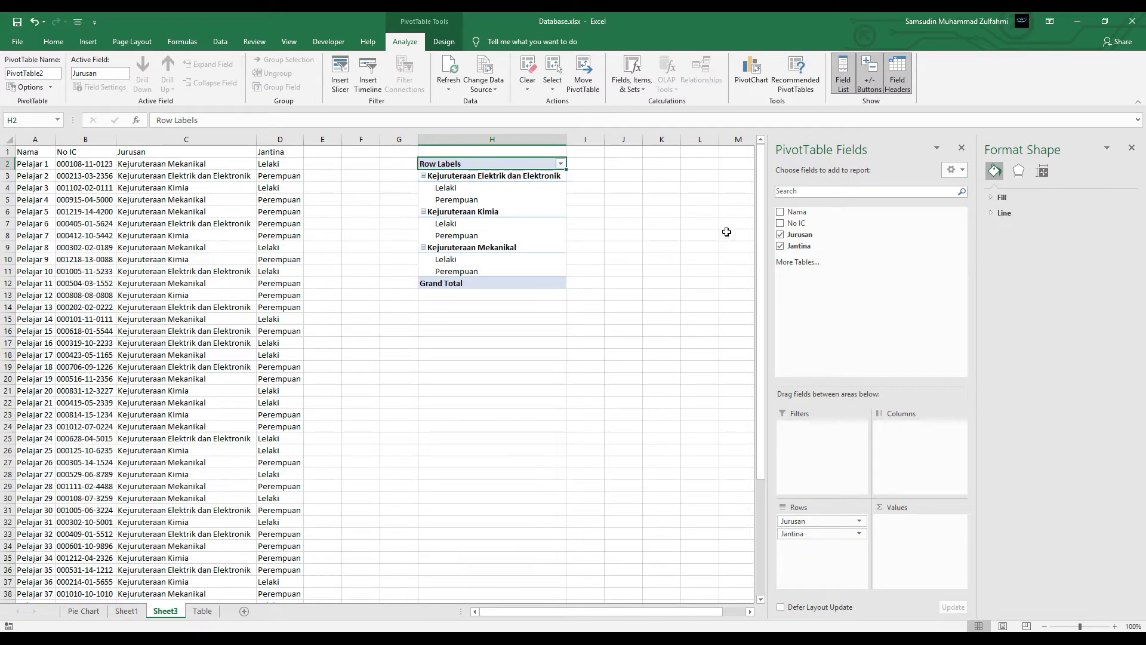
{"action": "mouse_move", "coordinate": [842, 224]}
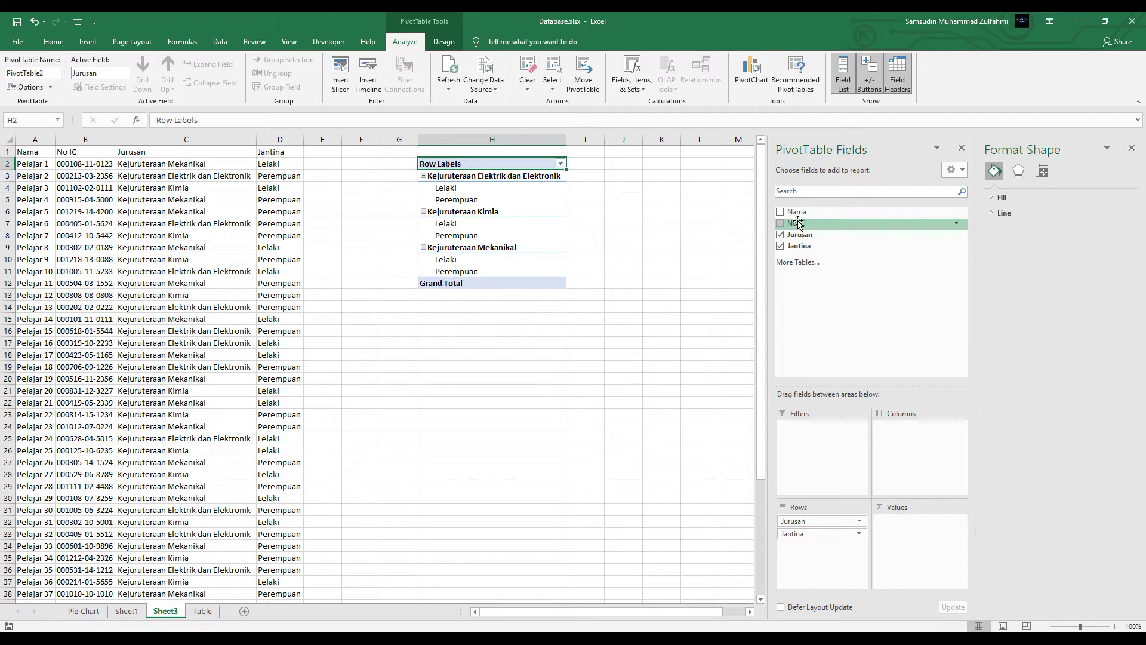
{"action": "mouse_move", "coordinate": [797, 212]}
{"action": "left_mouse_down"}
{"action": "mouse_move", "coordinate": [917, 417]}
{"action": "mouse_move", "coordinate": [920, 553]}
{"action": "left_mouse_up"}
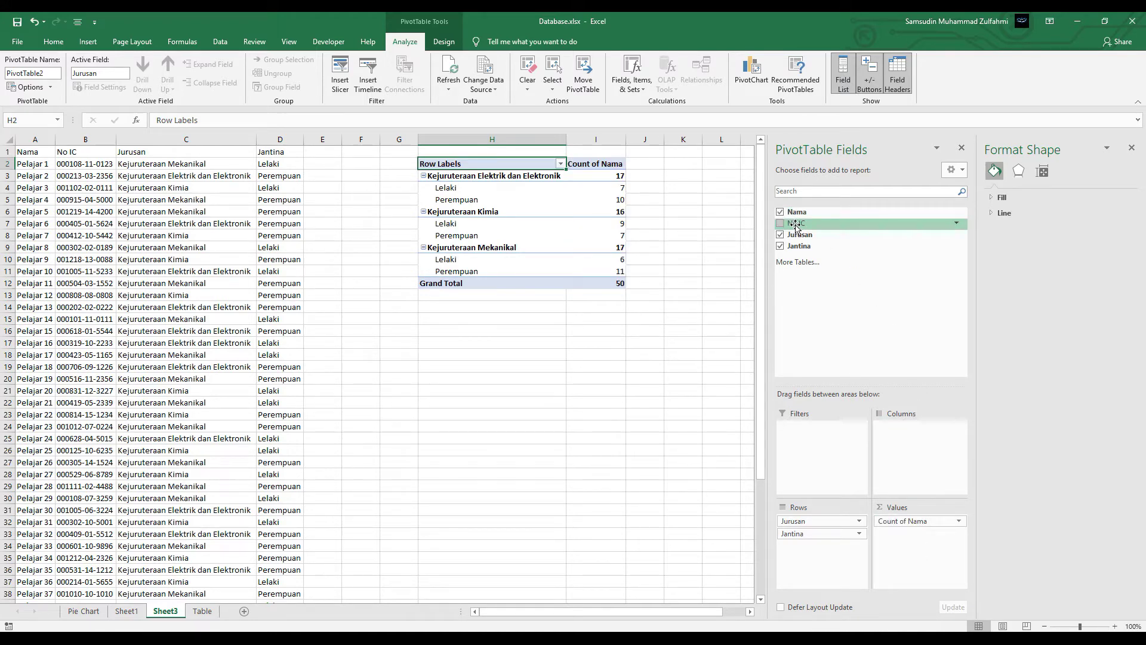
{"action": "mouse_move", "coordinate": [796, 227]}
{"action": "left_mouse_down"}
{"action": "mouse_move", "coordinate": [883, 436]}
{"action": "mouse_move", "coordinate": [899, 546]}
{"action": "left_mouse_up"}
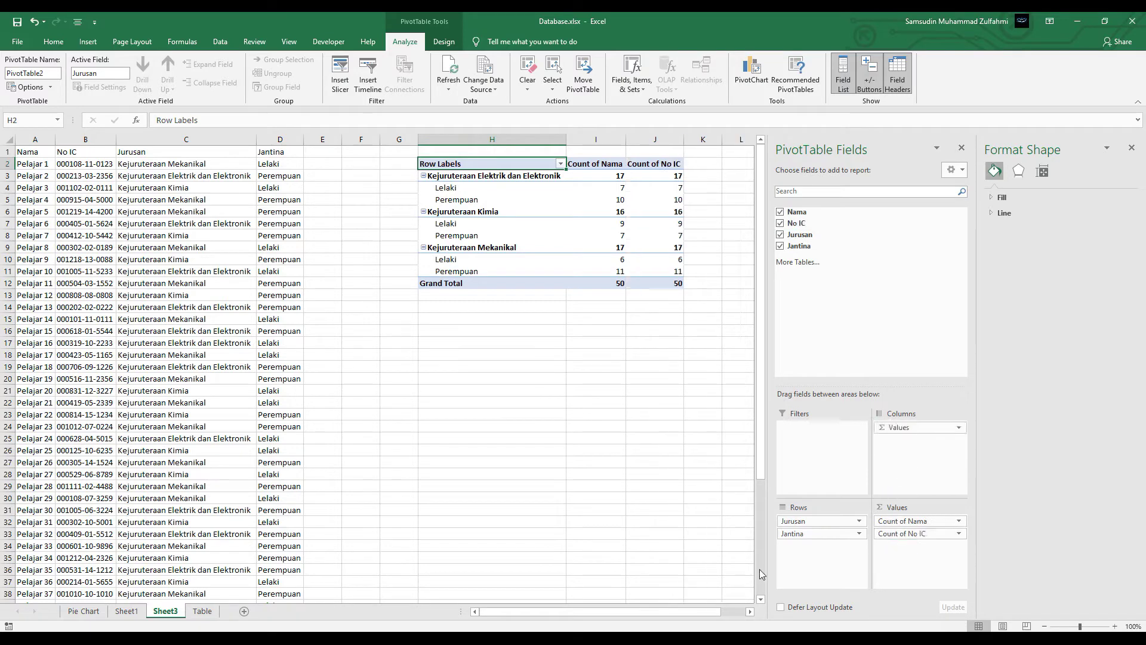
{"action": "left_click", "coordinate": [544, 454]}
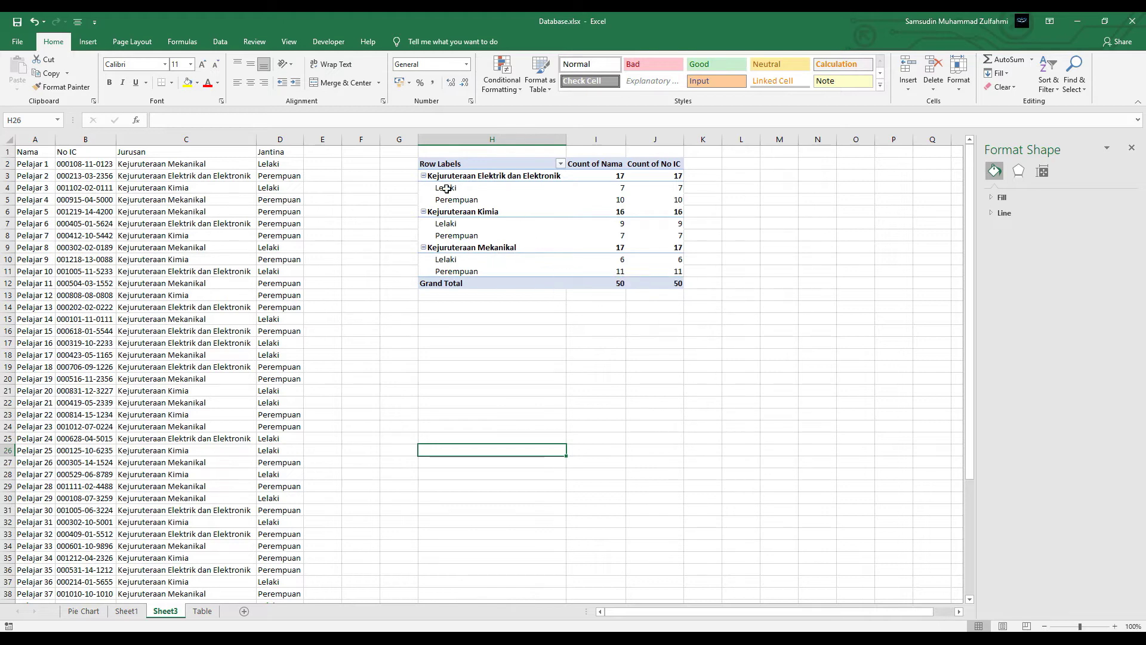
{"action": "left_click", "coordinate": [426, 178]}
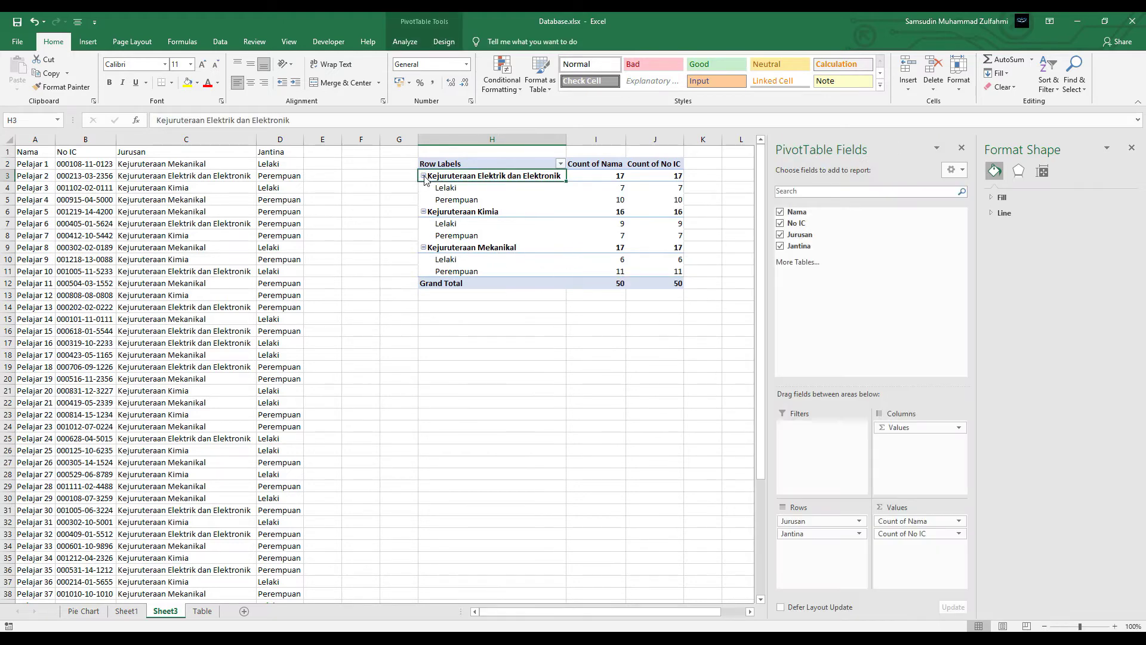
{"action": "left_click", "coordinate": [424, 212]}
{"action": "left_click", "coordinate": [424, 212]}
{"action": "left_click", "coordinate": [425, 248]}
{"action": "left_click", "coordinate": [425, 248]}
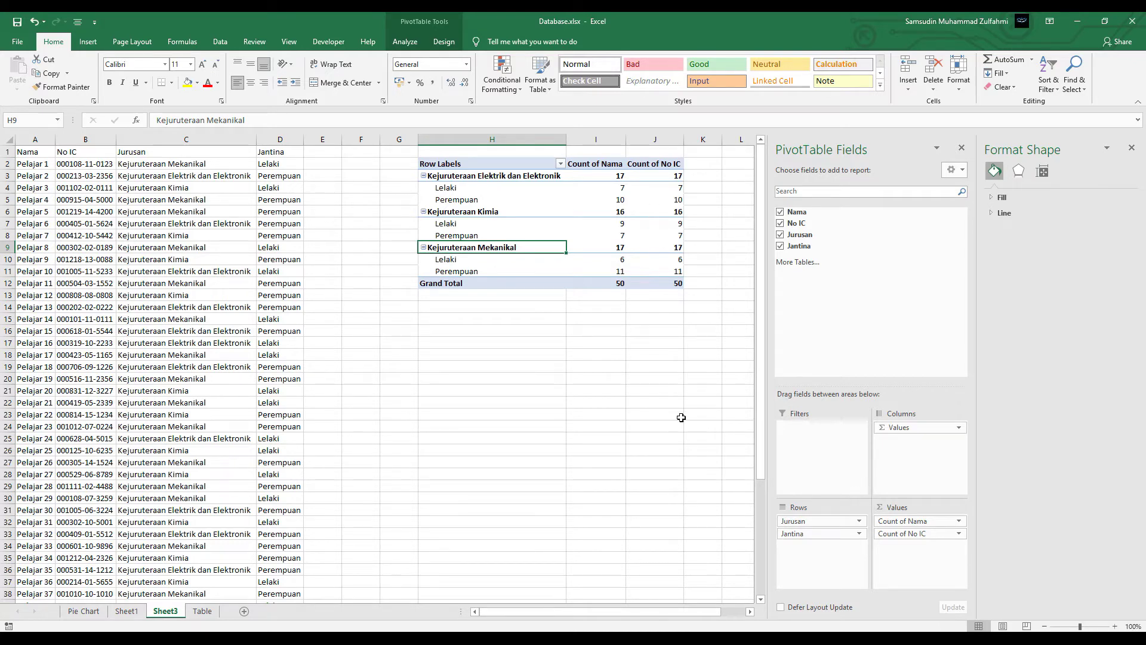
{"action": "left_click_drag", "start_coordinate": [797, 212], "coordinate": [894, 455]}
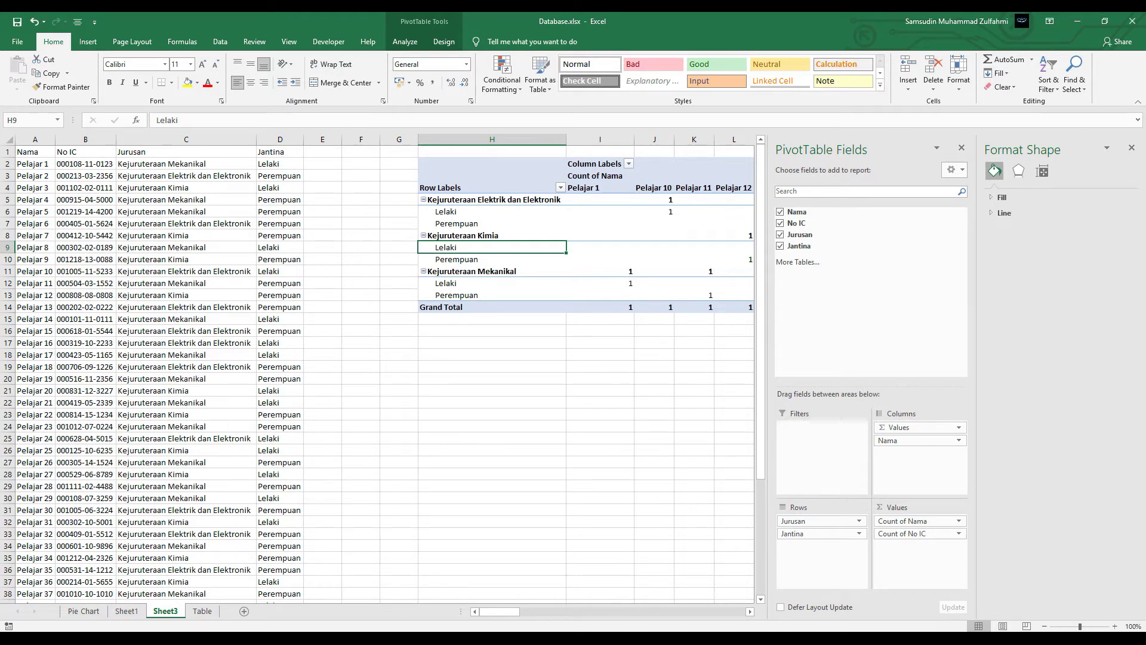
{"action": "left_click_drag", "start_coordinate": [502, 610], "coordinate": [471, 605]}
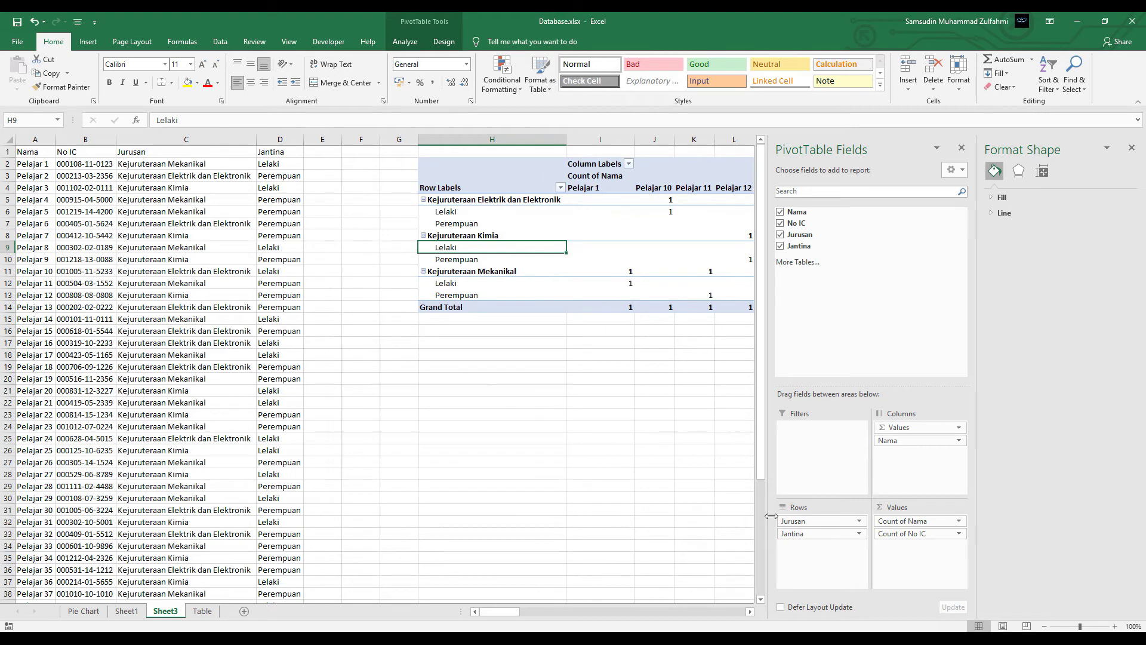
{"action": "left_click", "coordinate": [946, 441]}
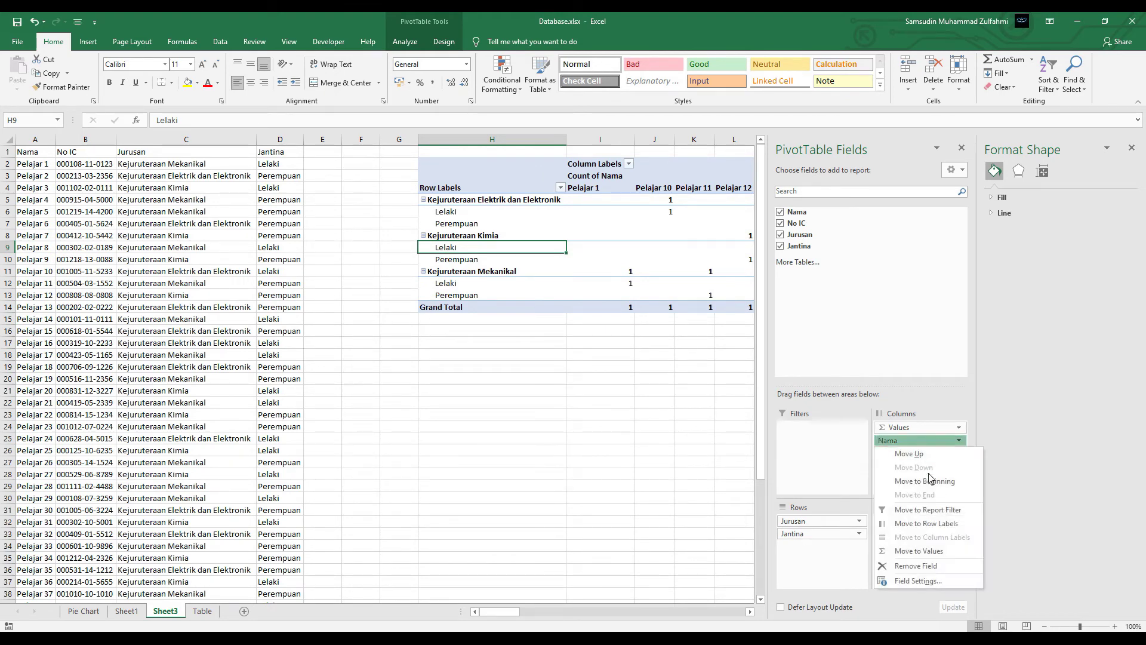
{"action": "left_click", "coordinate": [910, 567]}
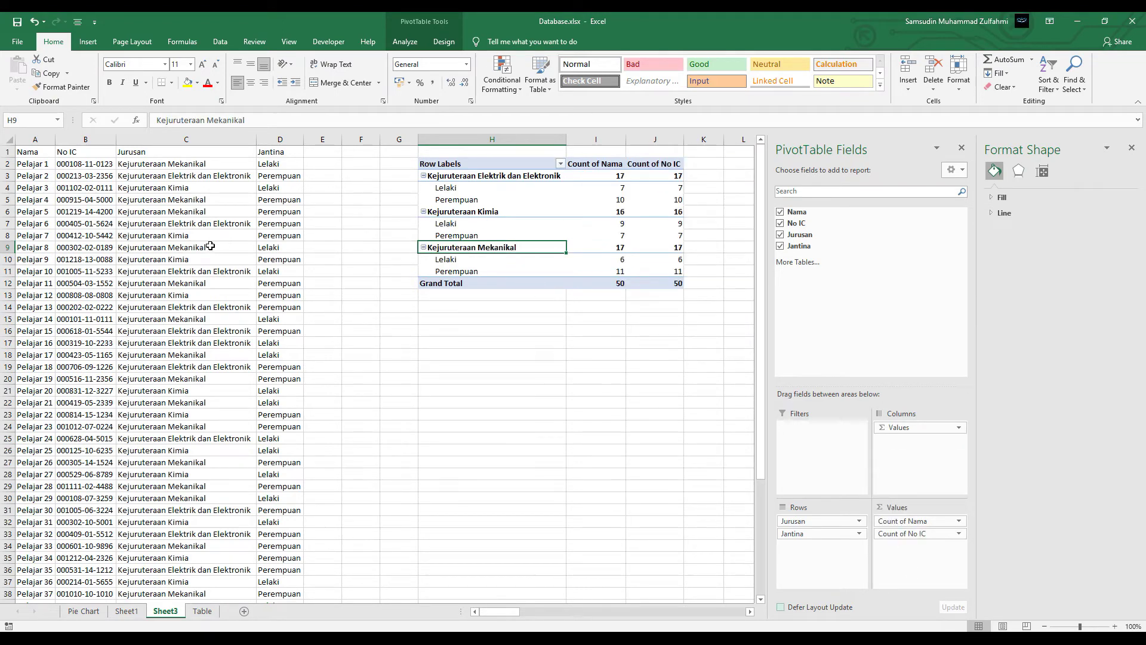
{"action": "scroll", "coordinate": [235, 300], "scroll_direction": "down", "scroll_amount": 3}
{"action": "scroll", "coordinate": [240, 299], "scroll_direction": "down", "scroll_amount": 5}
{"action": "scroll", "coordinate": [239, 299], "scroll_direction": "up", "scroll_amount": 3}
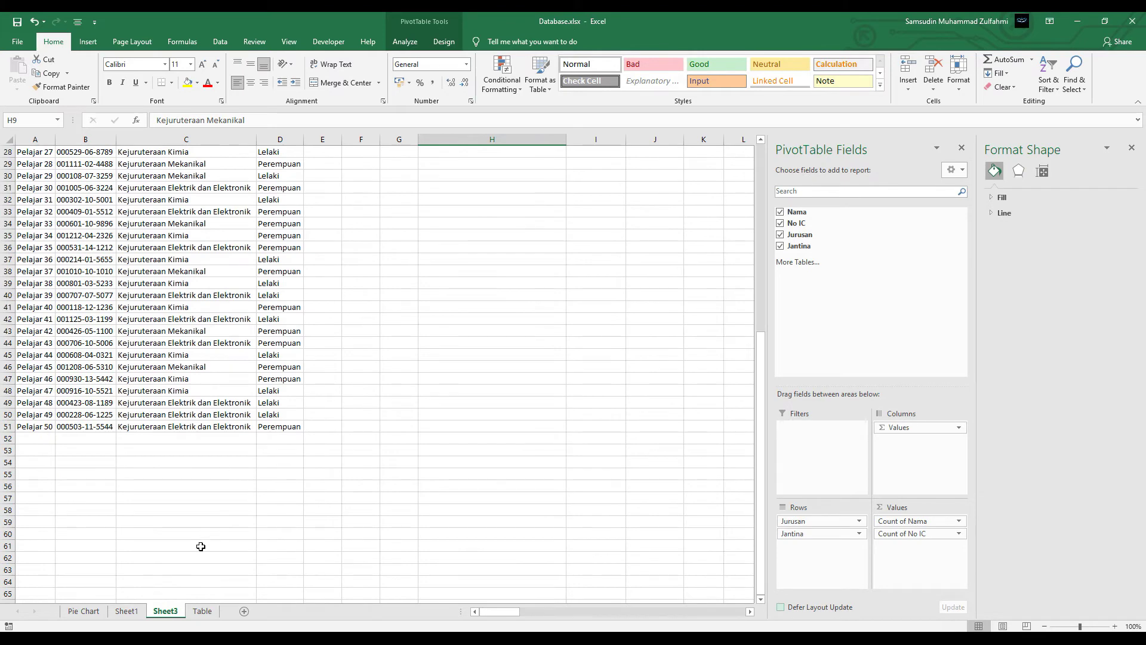
{"action": "scroll", "coordinate": [445, 438], "scroll_direction": "up", "scroll_amount": 5}
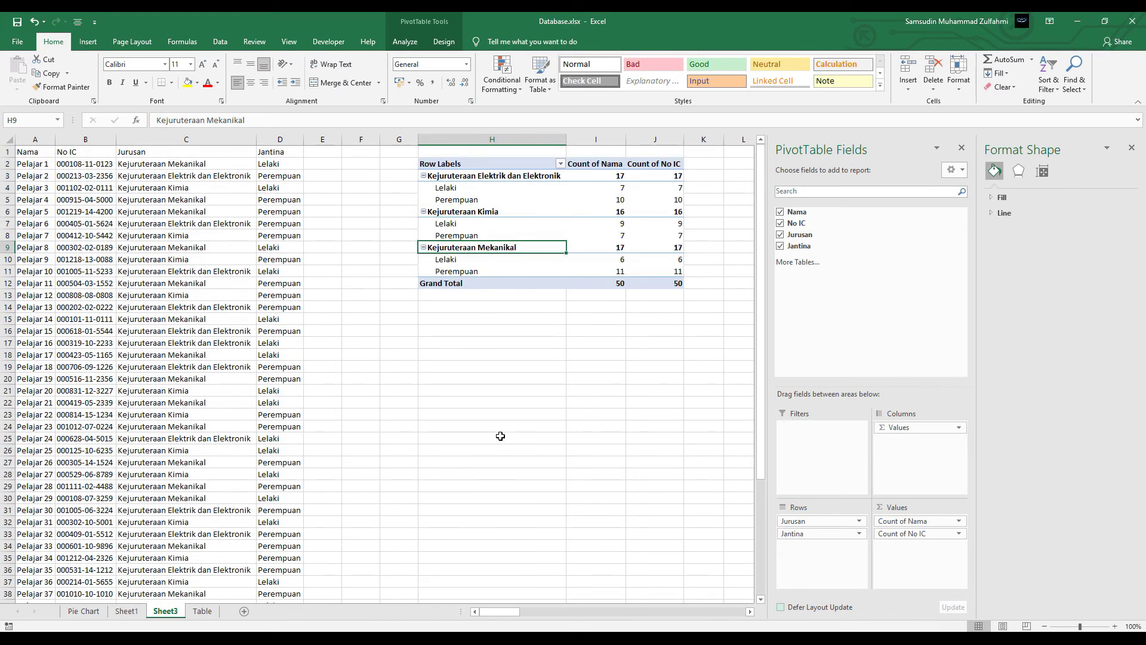
{"action": "left_click", "coordinate": [424, 212]}
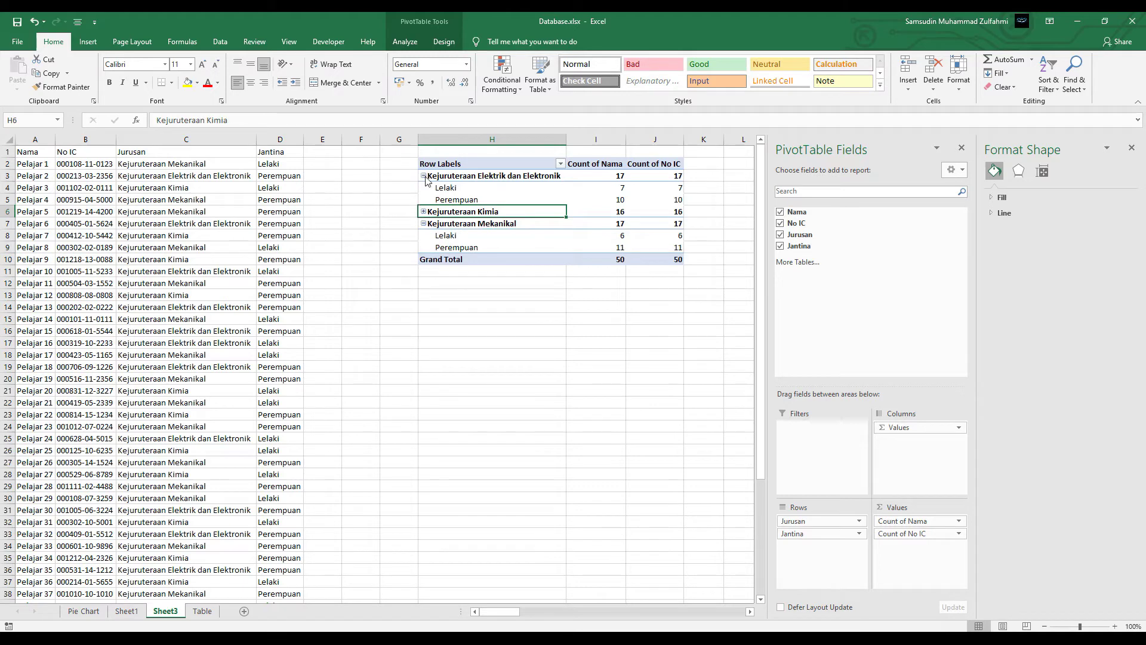
{"action": "left_click", "coordinate": [424, 176]}
{"action": "left_click", "coordinate": [424, 200]}
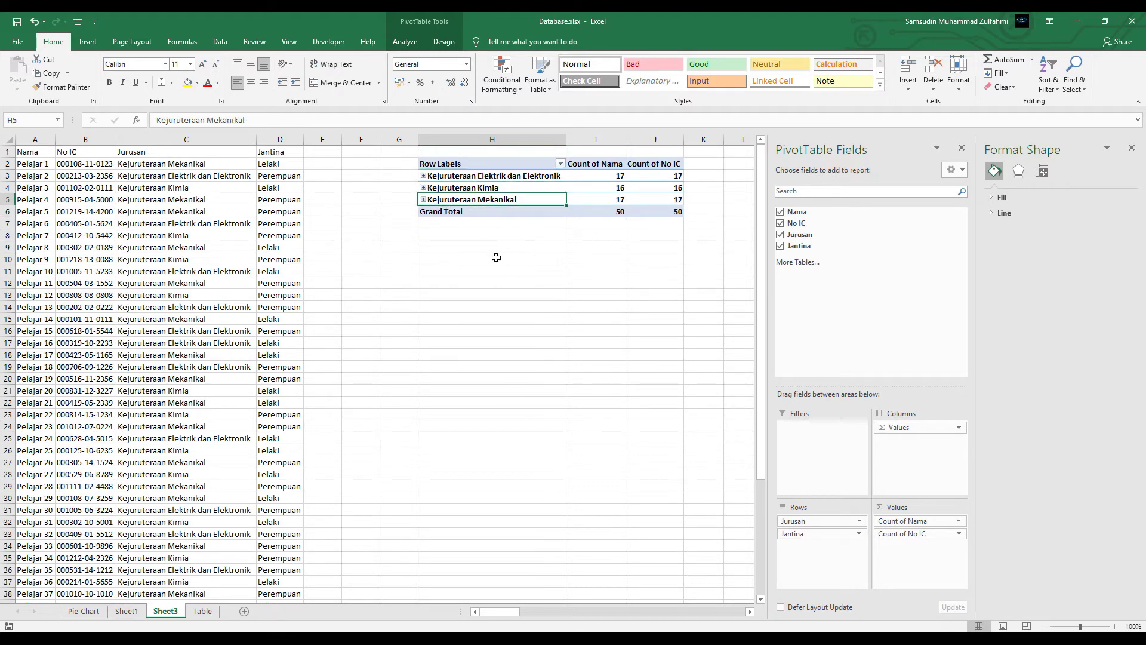
{"action": "left_click", "coordinate": [424, 176]}
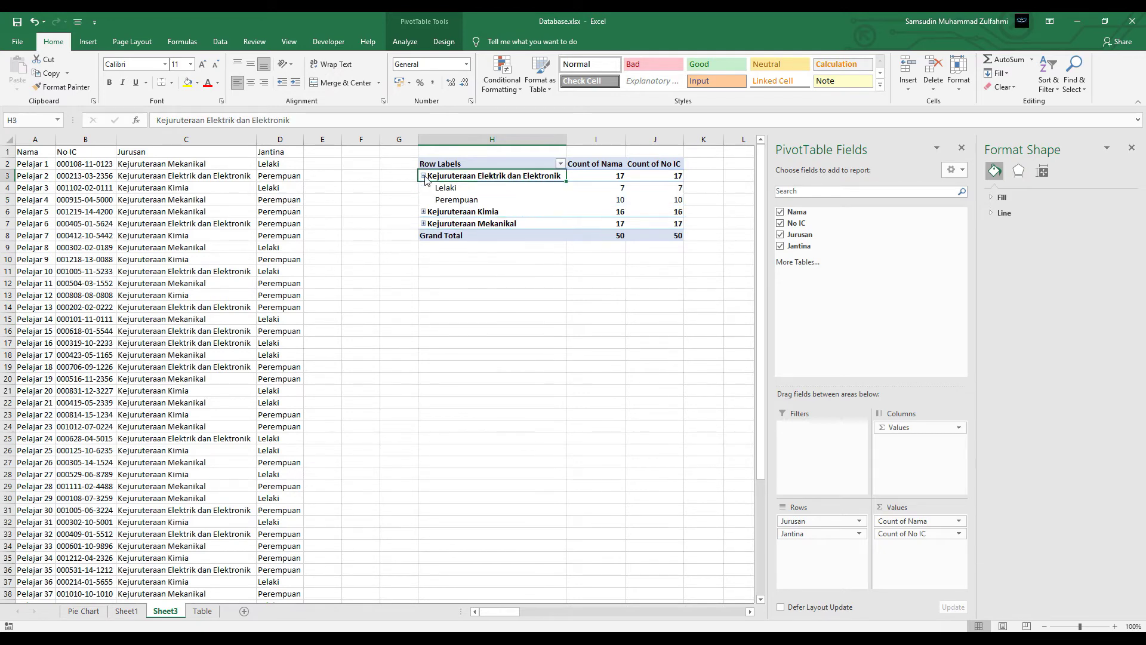
{"action": "left_click", "coordinate": [424, 212]}
{"action": "left_click", "coordinate": [424, 247]}
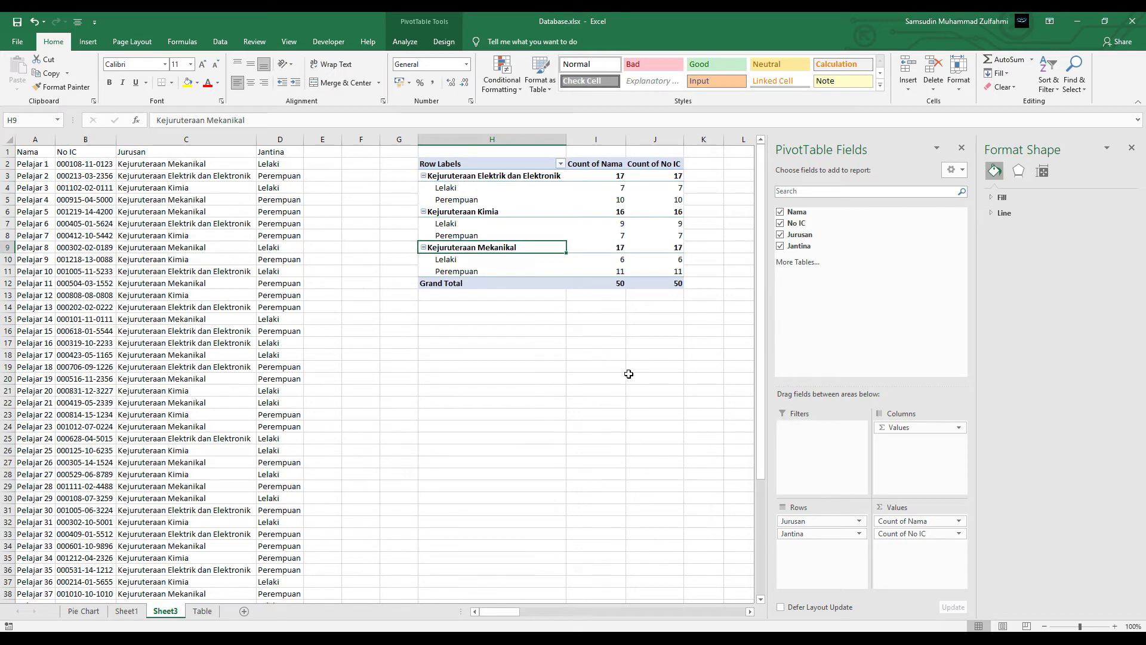
{"action": "left_click", "coordinate": [638, 392]}
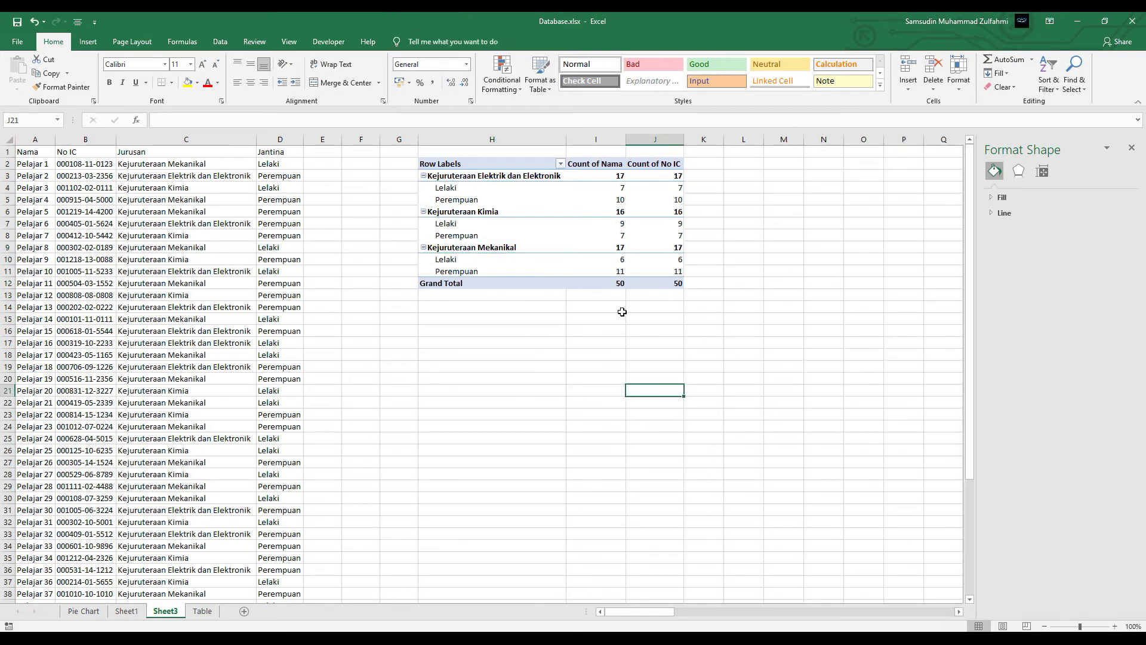
{"action": "left_click", "coordinate": [576, 259]}
{"action": "left_click", "coordinate": [594, 353]}
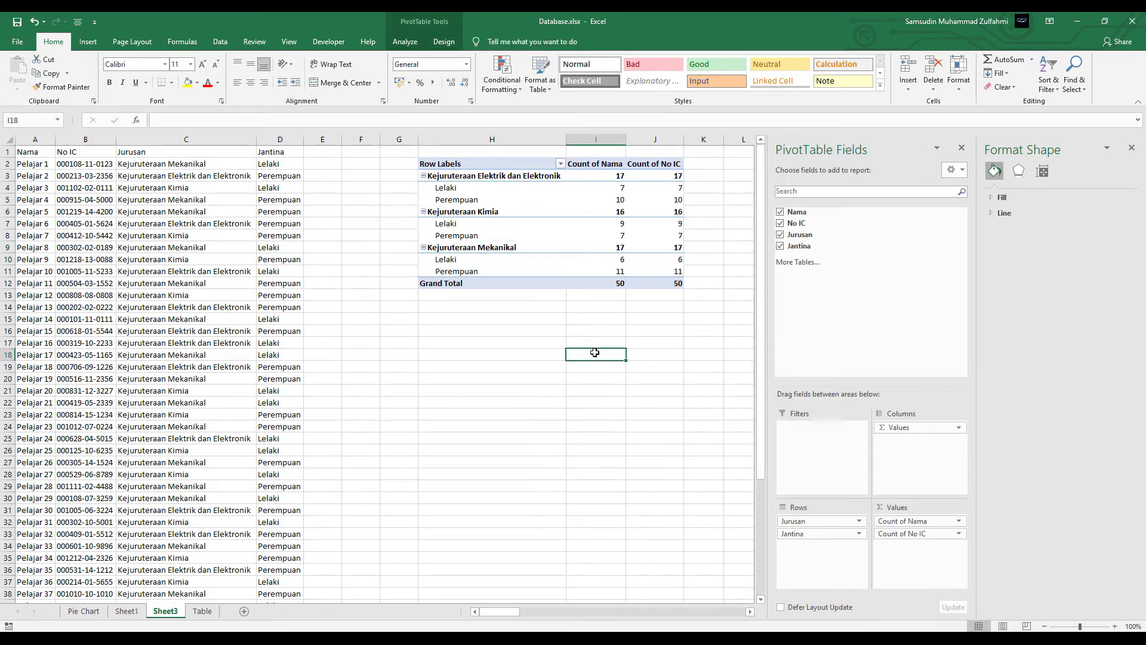